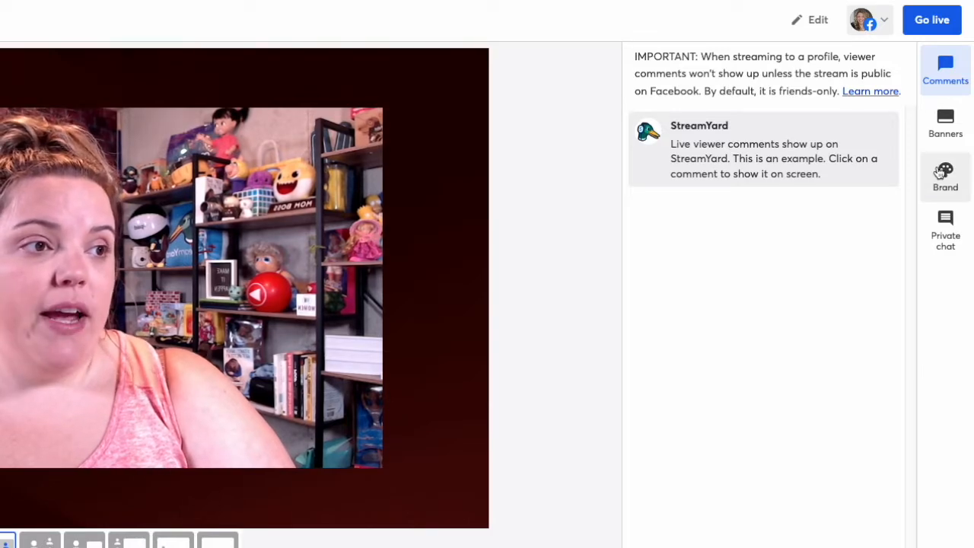
# Step: Show the Brand panel's Background music section and begin adding a custom track
pyautogui.click(944, 175)
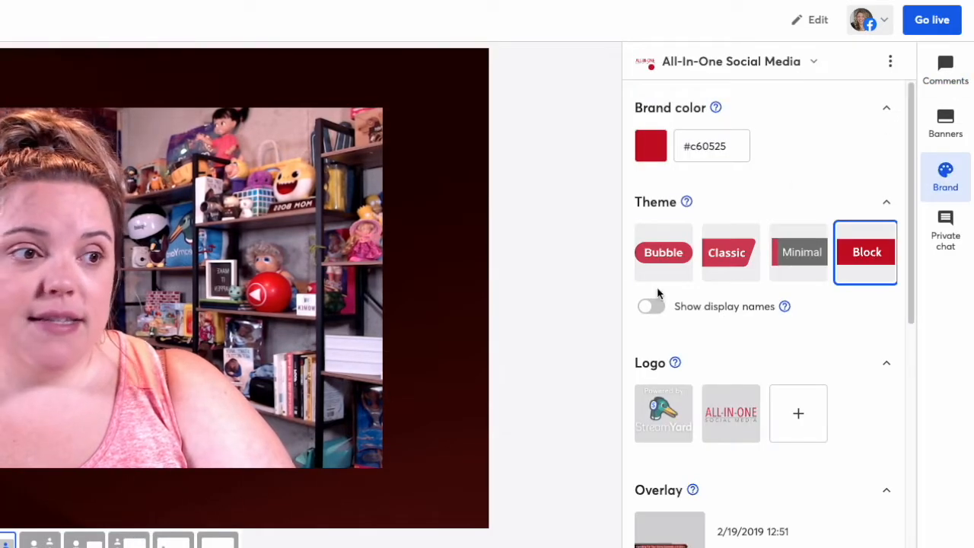
pyautogui.scroll(-8, 791, 322)
pyautogui.scroll(-4, 761, 343)
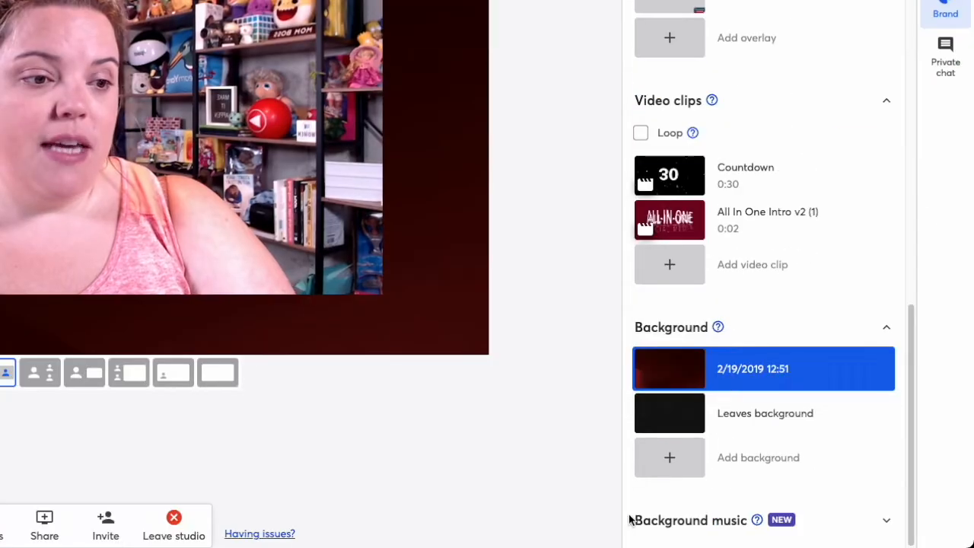
pyautogui.scroll(-5, 890, 523)
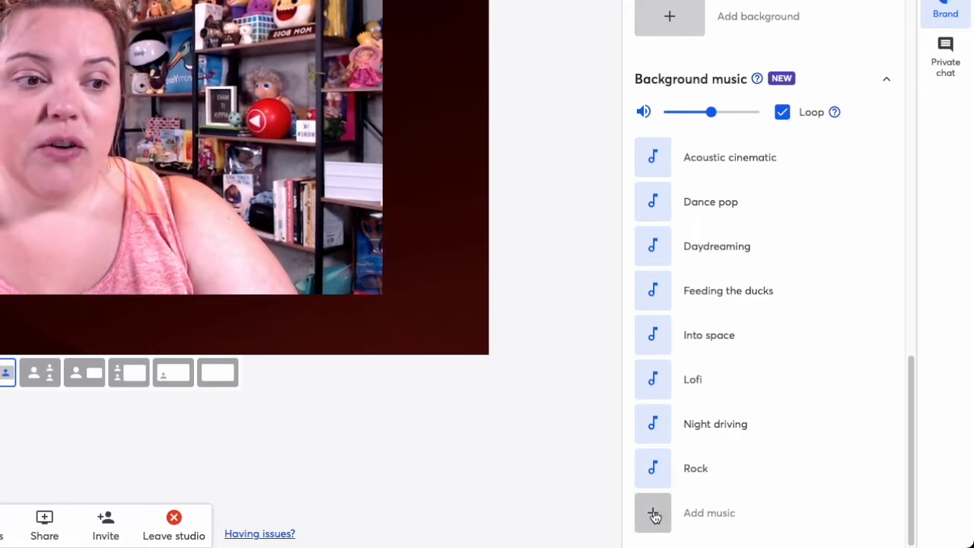
pyautogui.click(654, 517)
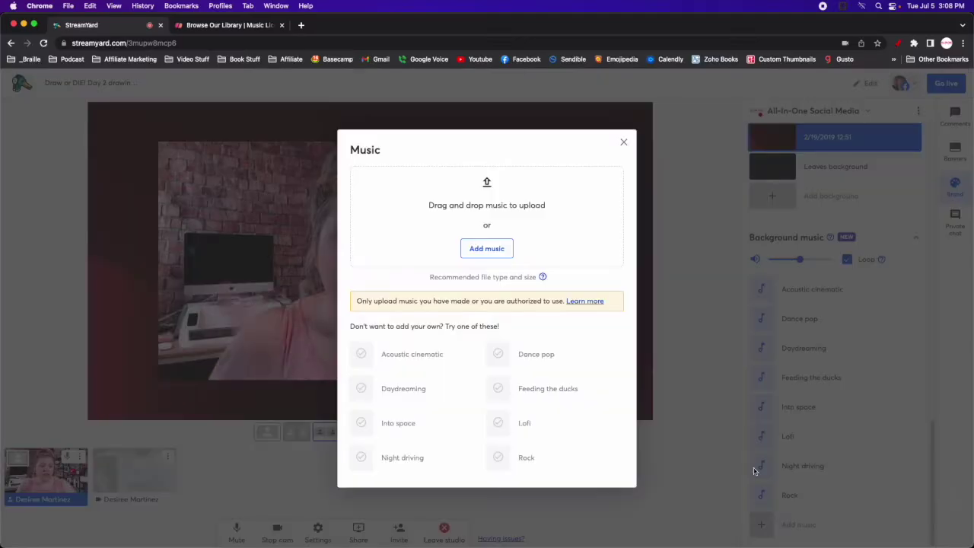
# Step: Upload the Chromatica_Curtain_Cretin_background MP3 from Downloads into the background music list
pyautogui.click(497, 245)
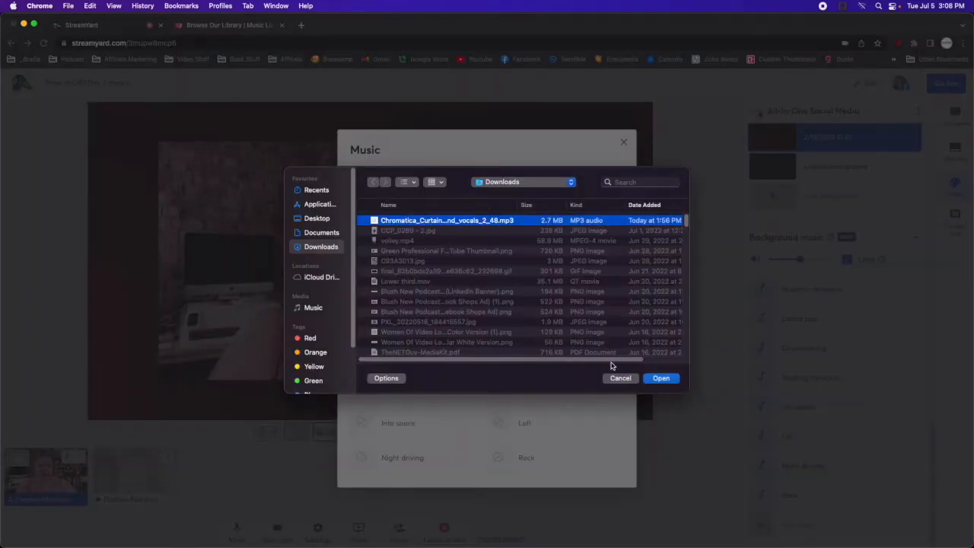
pyautogui.click(661, 379)
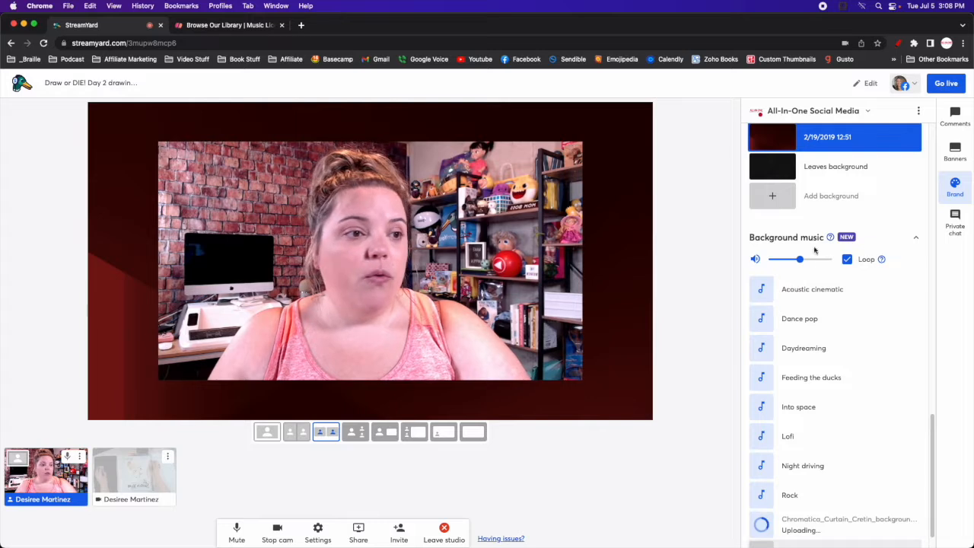
pyautogui.scroll(-2, 837, 457)
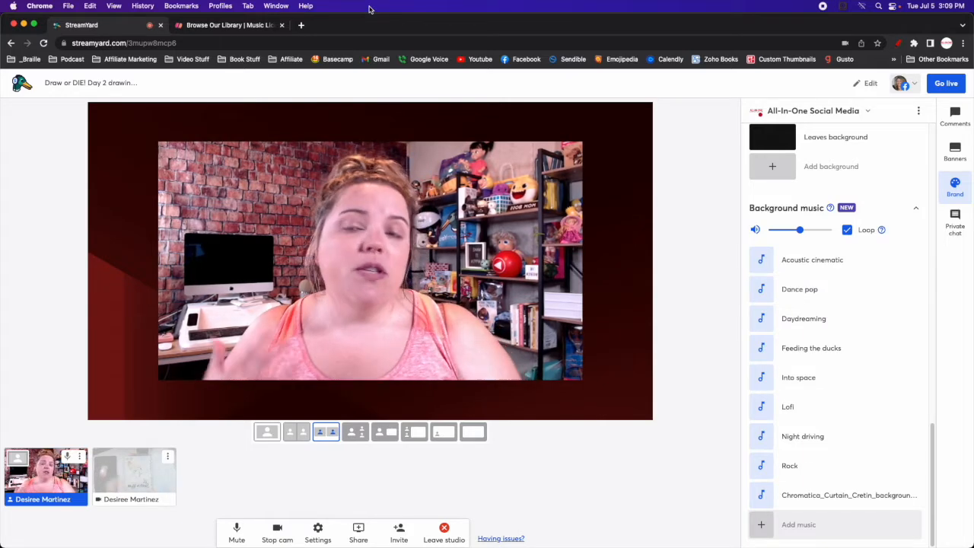
pyautogui.click(221, 25)
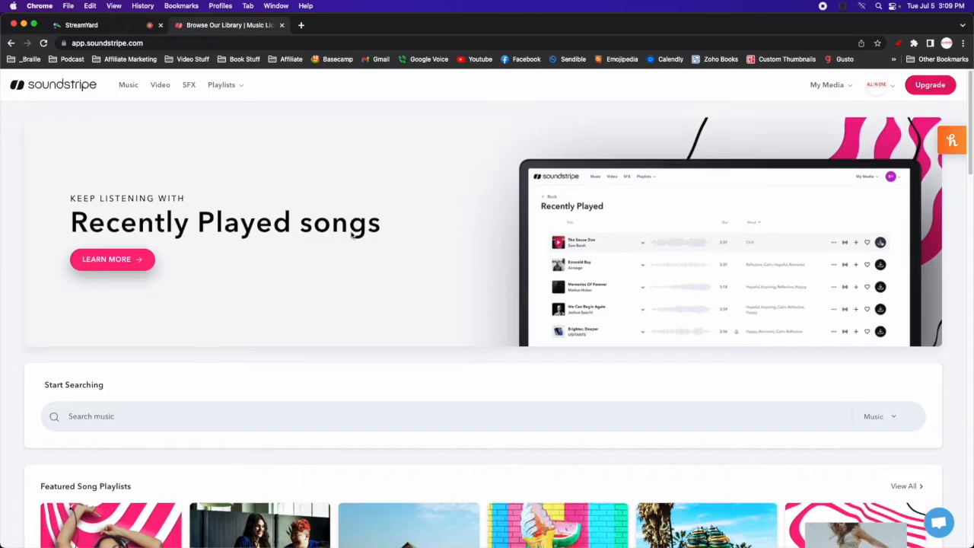
pyautogui.scroll(-5, 351, 232)
pyautogui.scroll(-5, 352, 232)
pyautogui.scroll(-2, 351, 236)
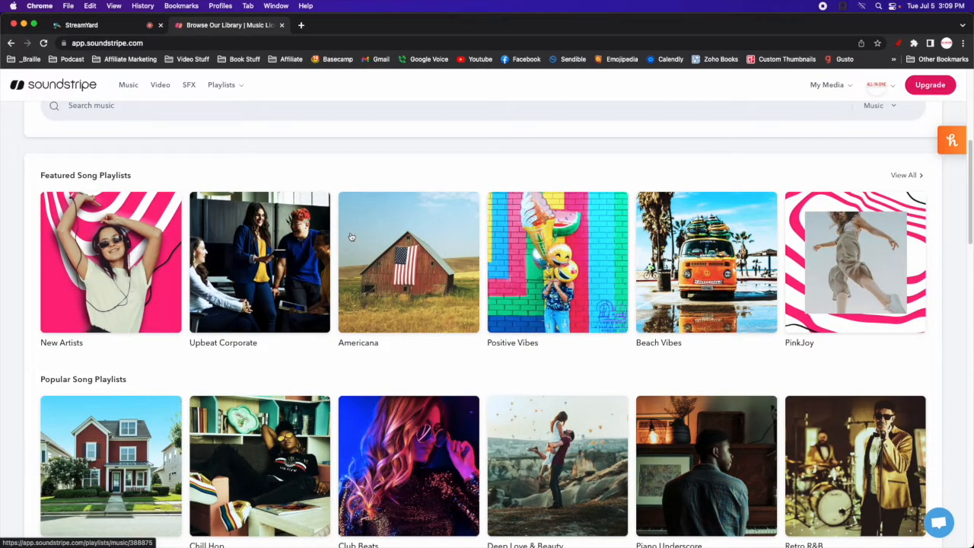
pyautogui.scroll(-1, 350, 237)
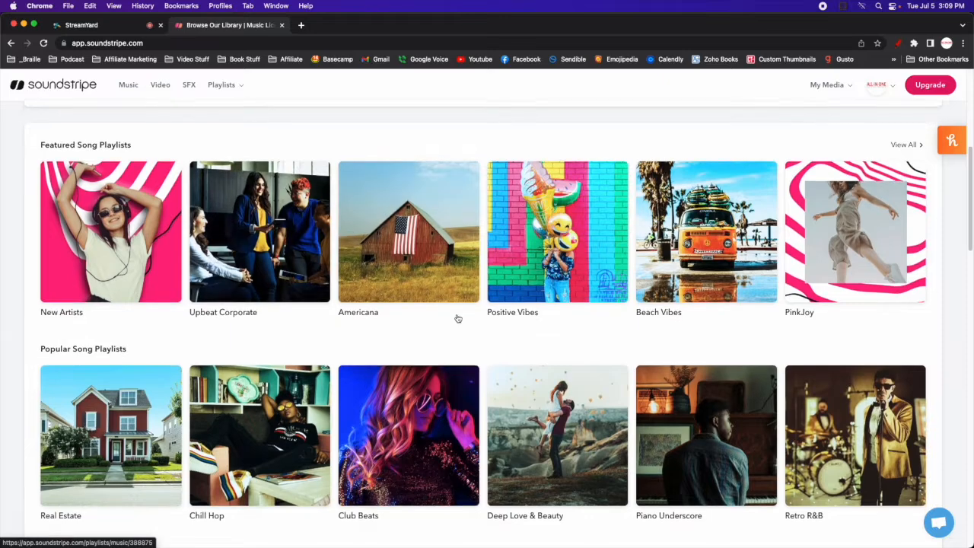
pyautogui.scroll(-2, 386, 264)
pyautogui.scroll(-3, 387, 264)
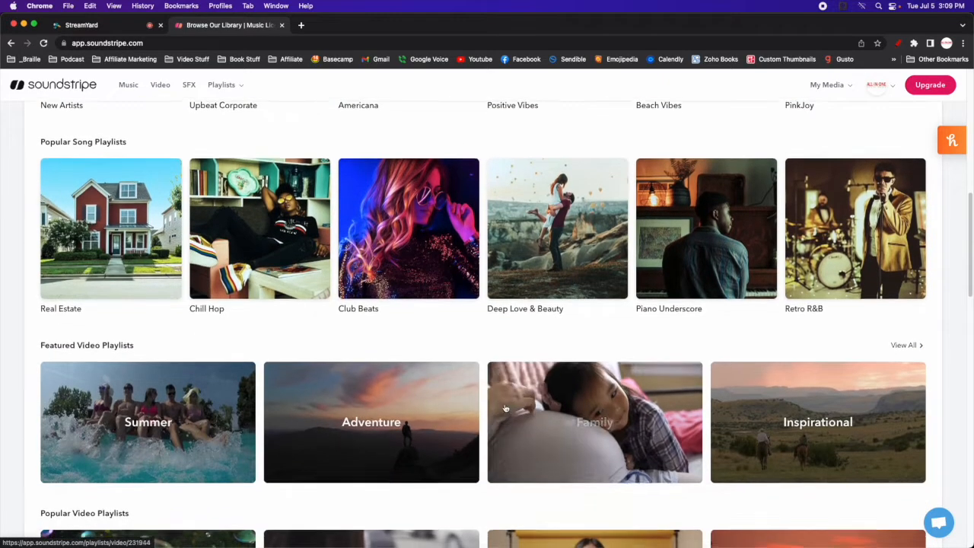
pyautogui.scroll(-2, 243, 388)
pyautogui.scroll(-3, 622, 349)
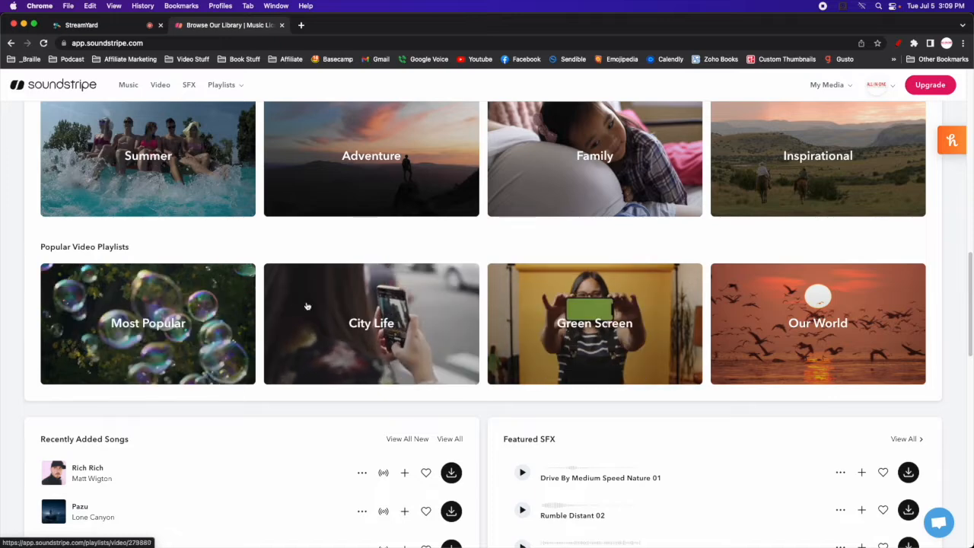
# Step: View the horseback ranchers clip in Soundstripe's Inspirational playlist, then head back home
pyautogui.click(780, 198)
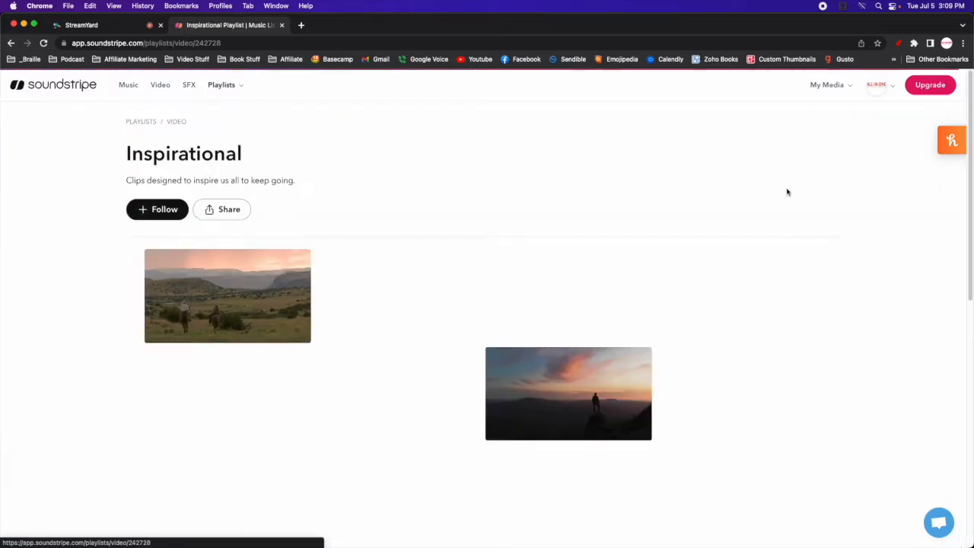
pyautogui.scroll(-1, 383, 263)
pyautogui.scroll(-1, 383, 263)
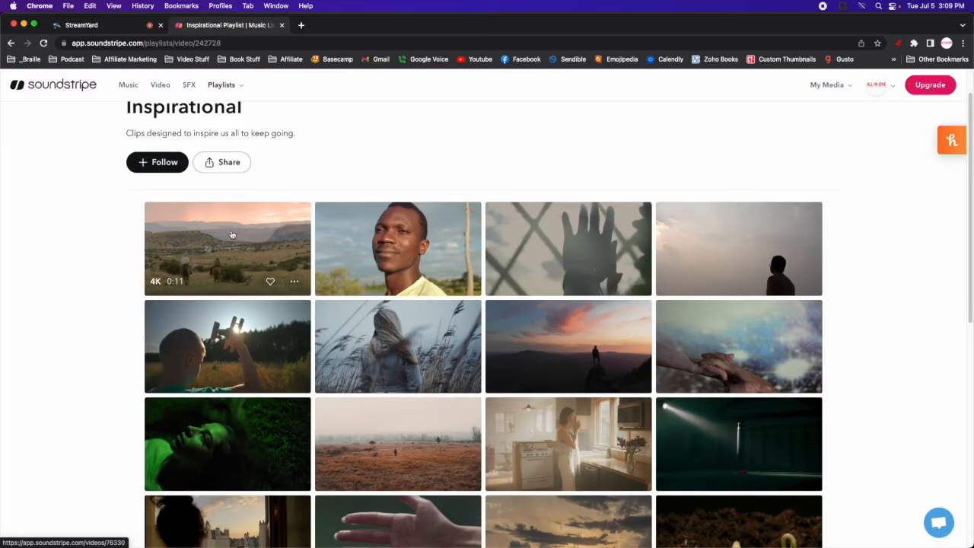
pyautogui.click(232, 234)
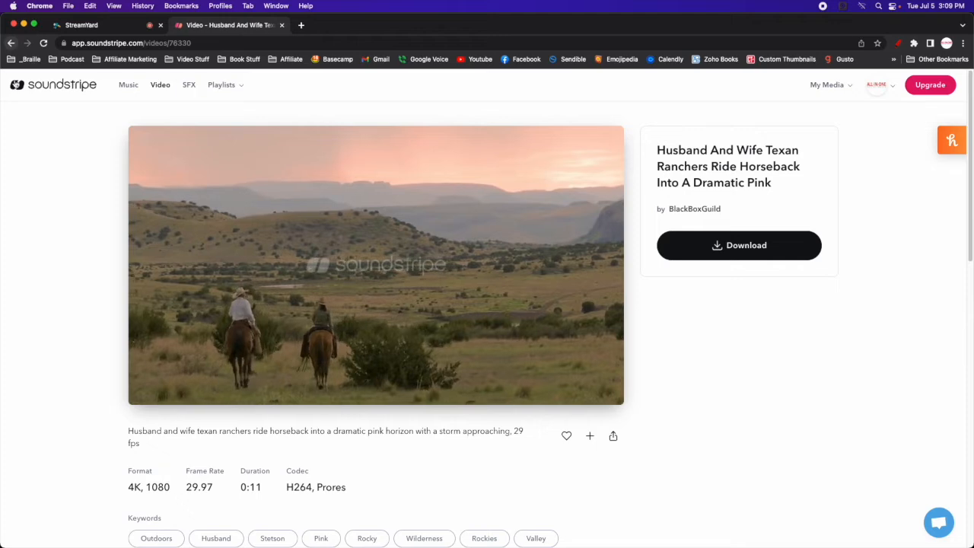
pyautogui.click(53, 85)
pyautogui.scroll(-5, 206, 294)
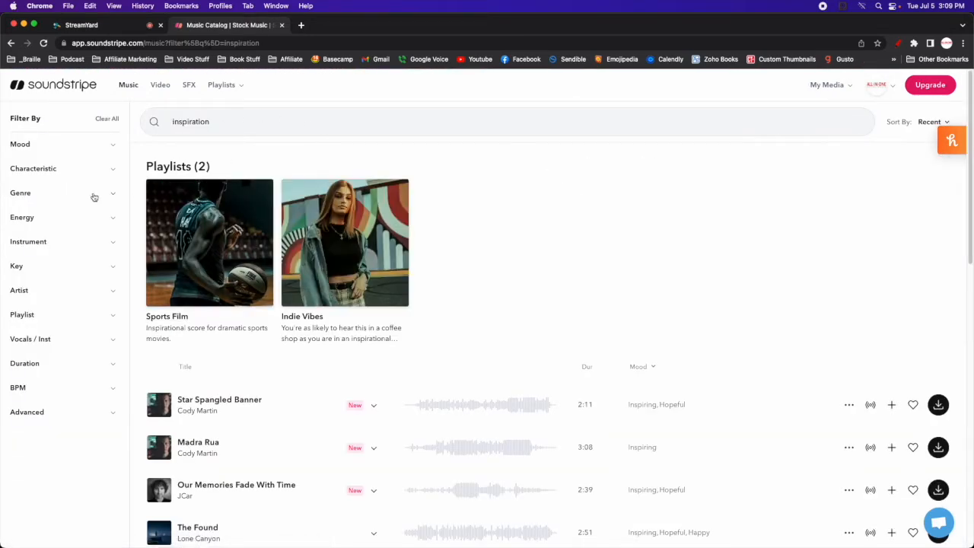
pyautogui.scroll(-4, 204, 228)
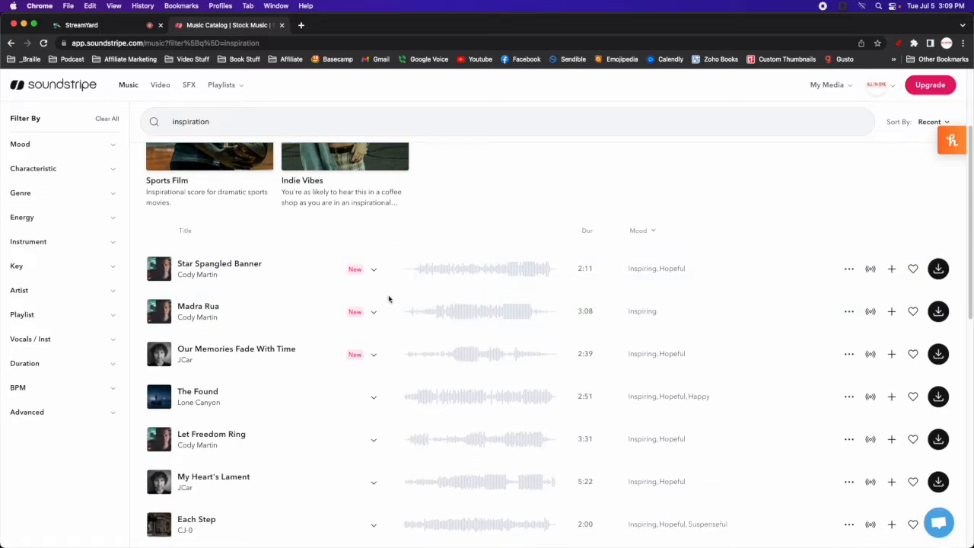
pyautogui.scroll(-1, 240, 356)
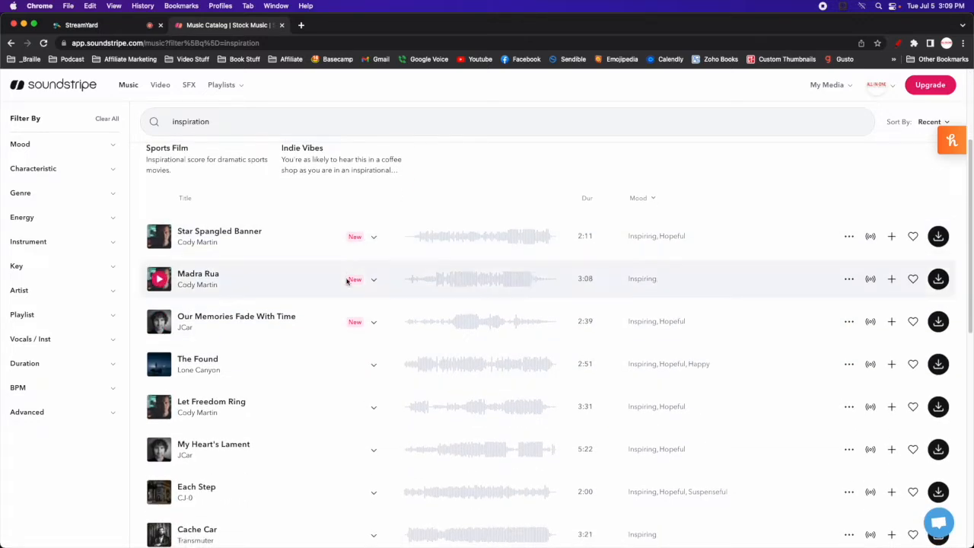
pyautogui.scroll(-3, 336, 351)
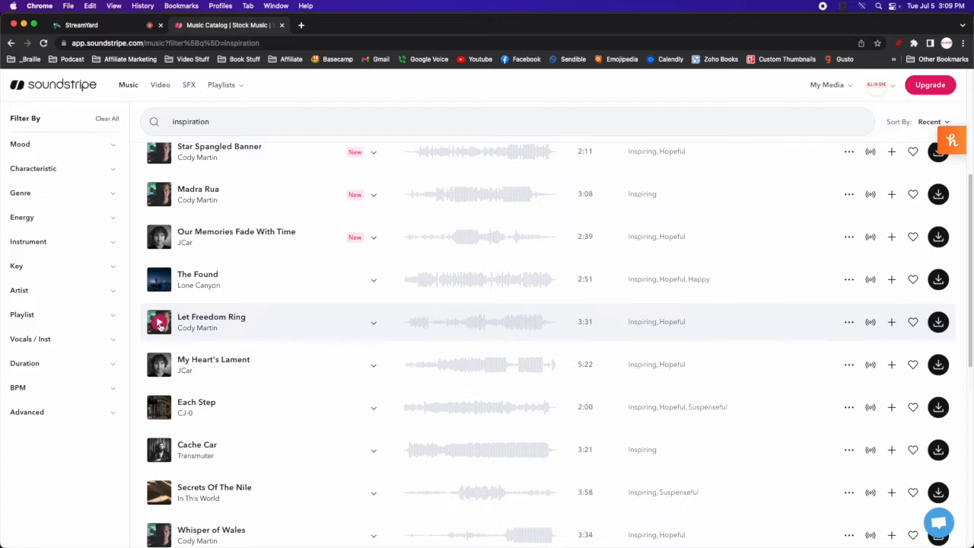
# Step: Preview Let Freedom Ring among the 'inspiration' results and return to the StreamYard studio
pyautogui.click(160, 322)
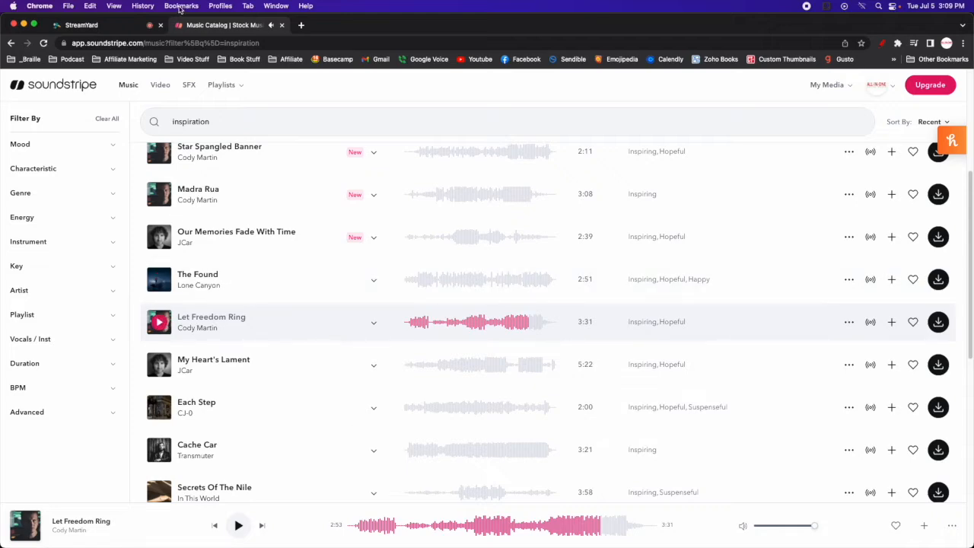
pyautogui.click(127, 25)
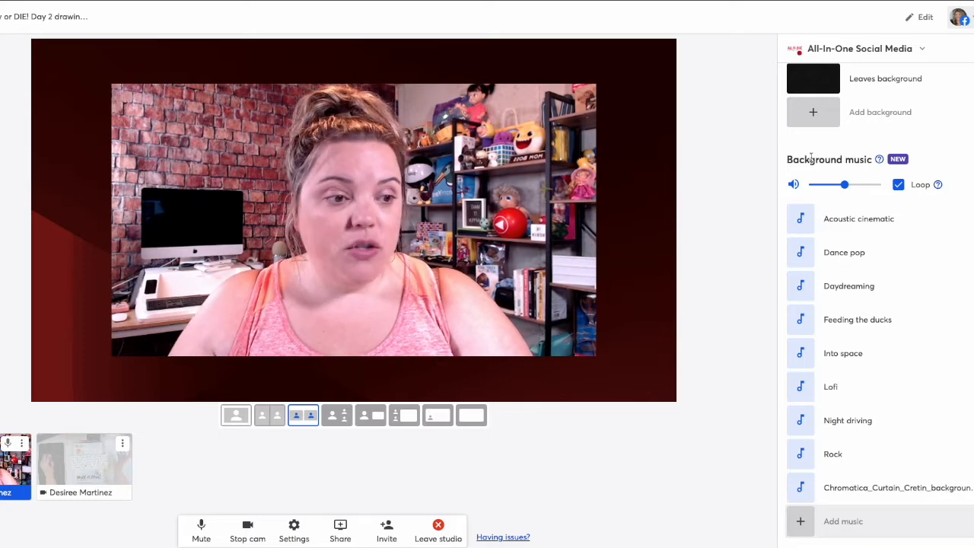
# Step: Rename the uploaded track to 'draw or die music'
pyautogui.moveTo(875, 487)
pyautogui.click(969, 487)
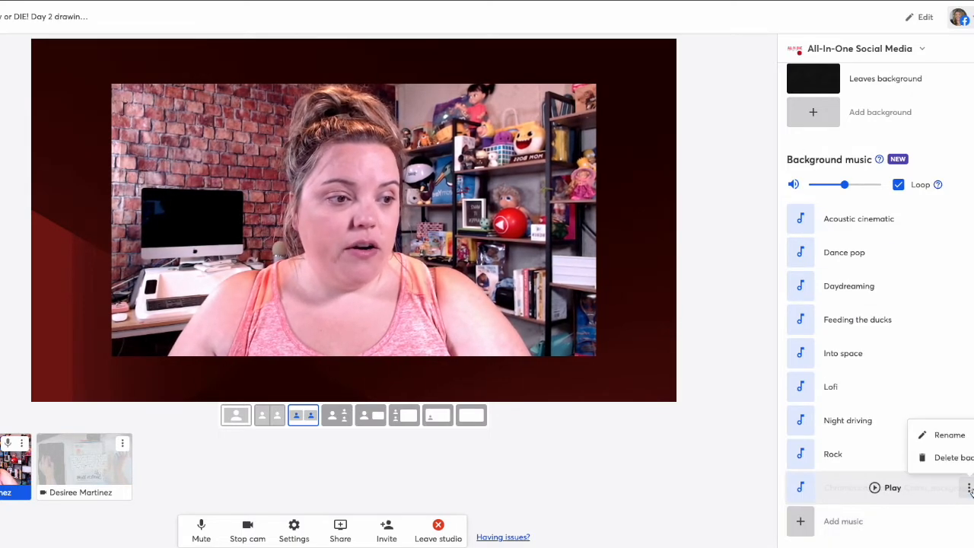
pyautogui.click(955, 438)
pyautogui.write('draw or die music')
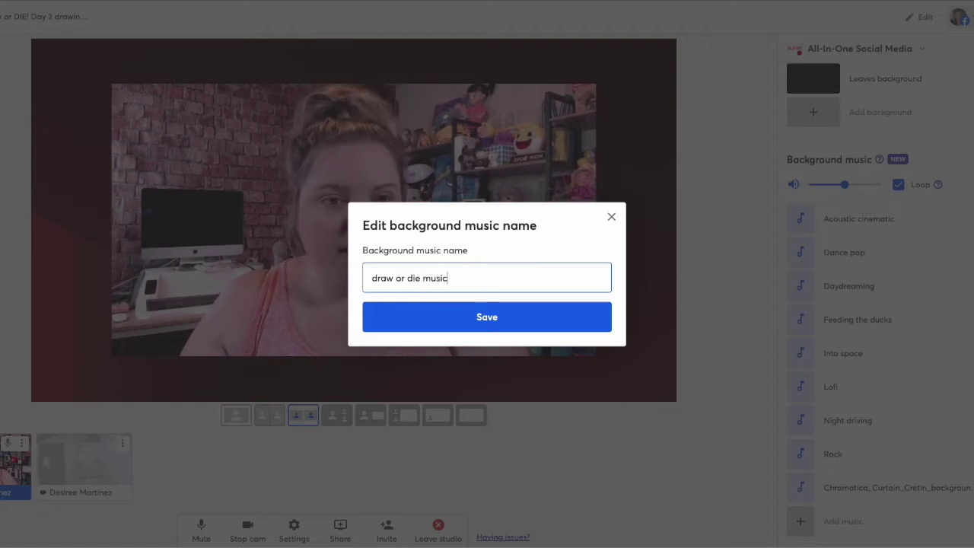
pyautogui.click(487, 317)
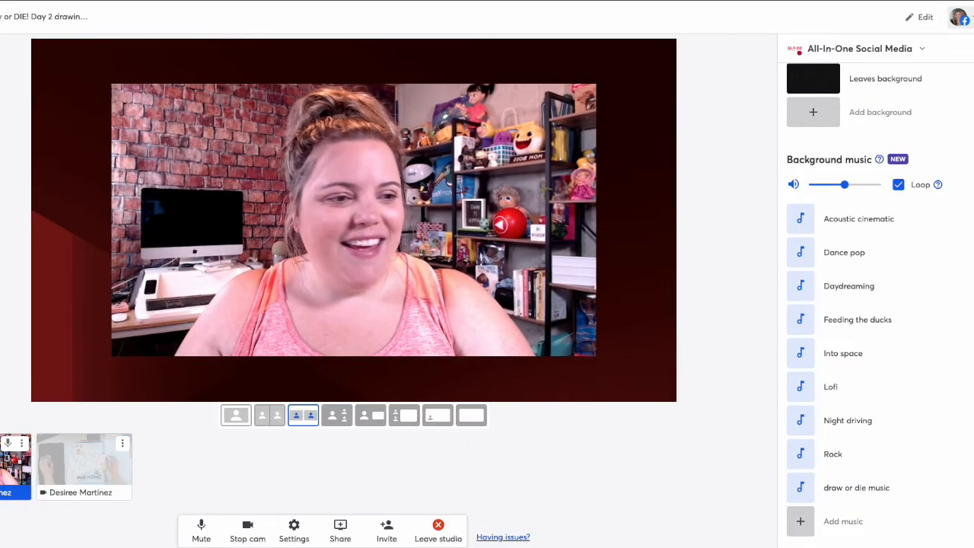
# Step: Play the renamed track and lower its volume to about 21 with looping on
pyautogui.click(889, 488)
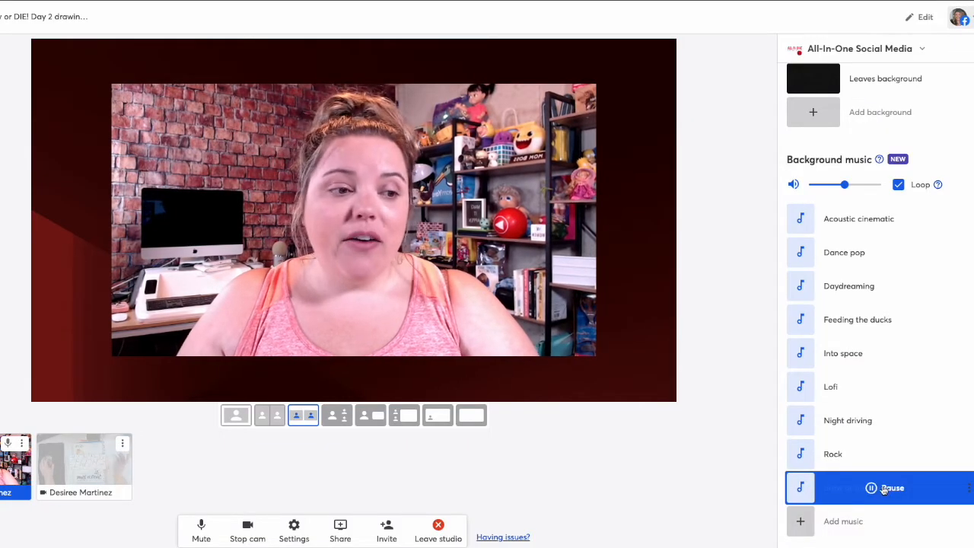
pyautogui.moveTo(845, 185); pyautogui.dragTo(848, 185)
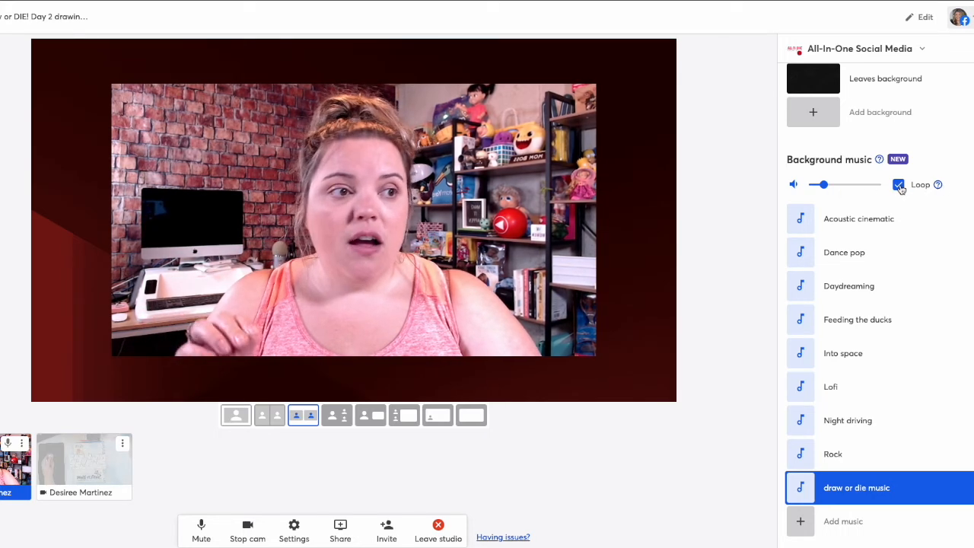
pyautogui.click(900, 185)
pyautogui.click(900, 185)
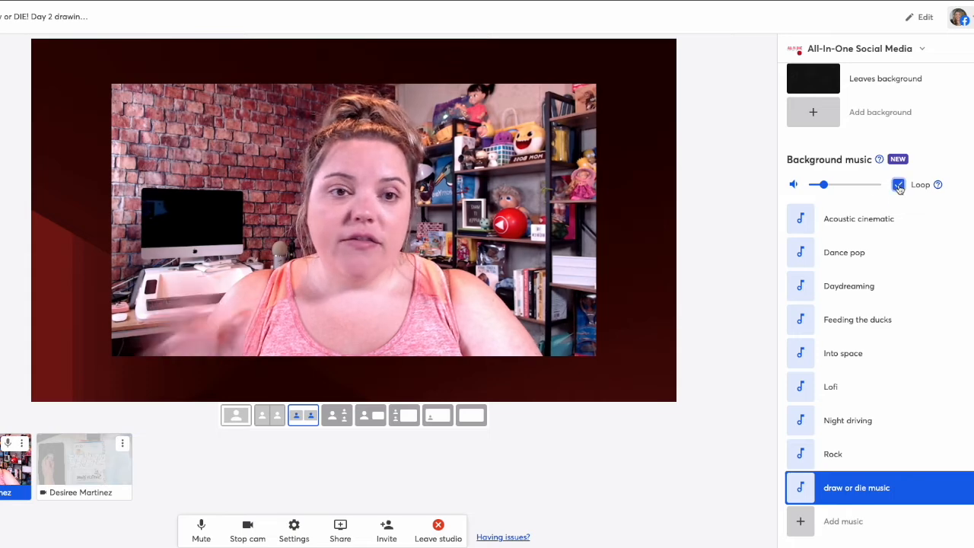
pyautogui.moveTo(823, 185); pyautogui.dragTo(826, 185)
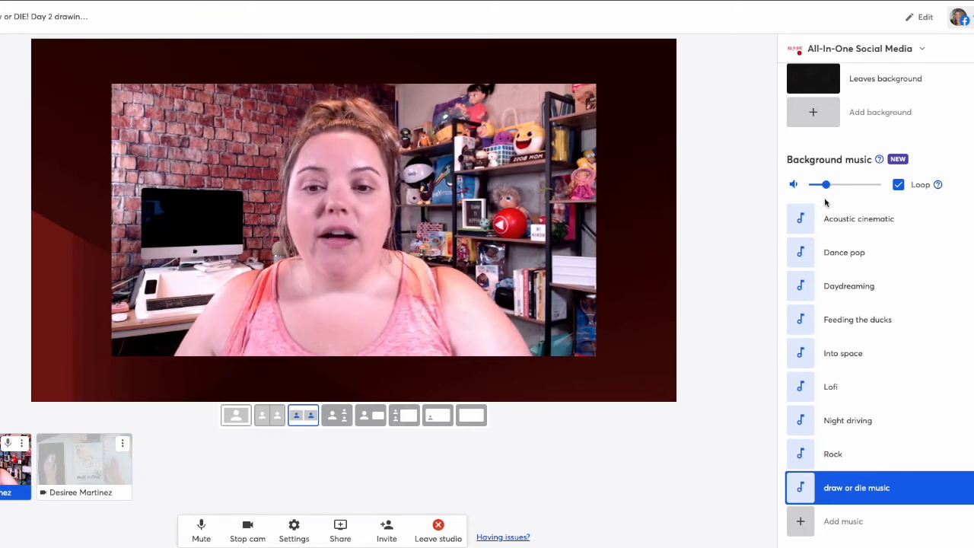
pyautogui.click(84, 468)
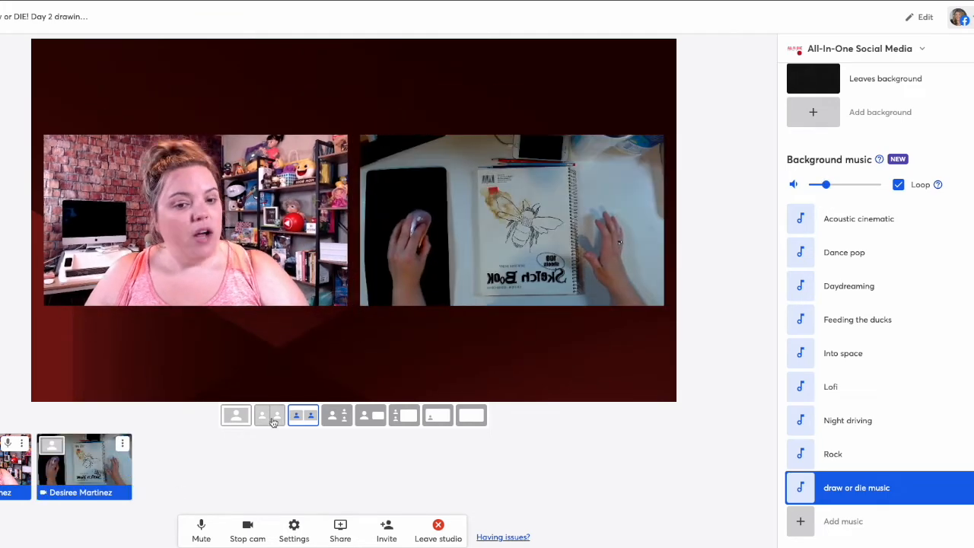